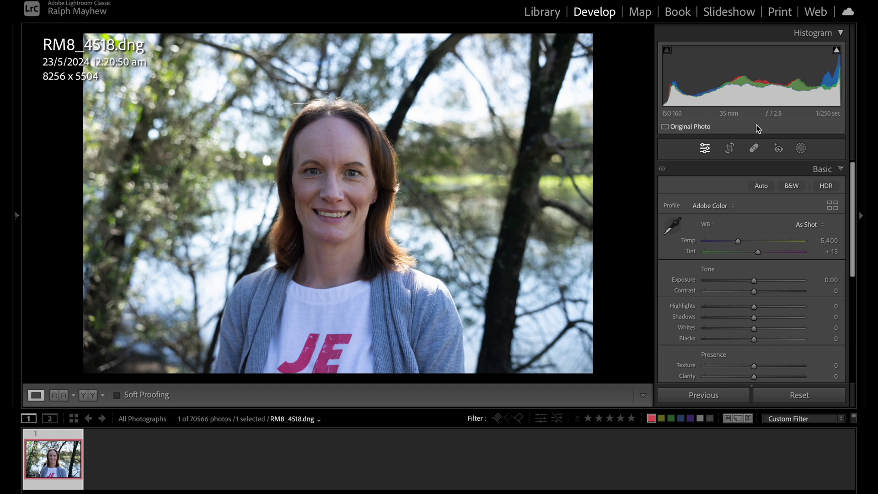
Apply automatic tone adjustments to the portrait and send it to the Dehancer Lightroom Plugin for editing
{"action": "left_click", "coordinate": [761, 186]}
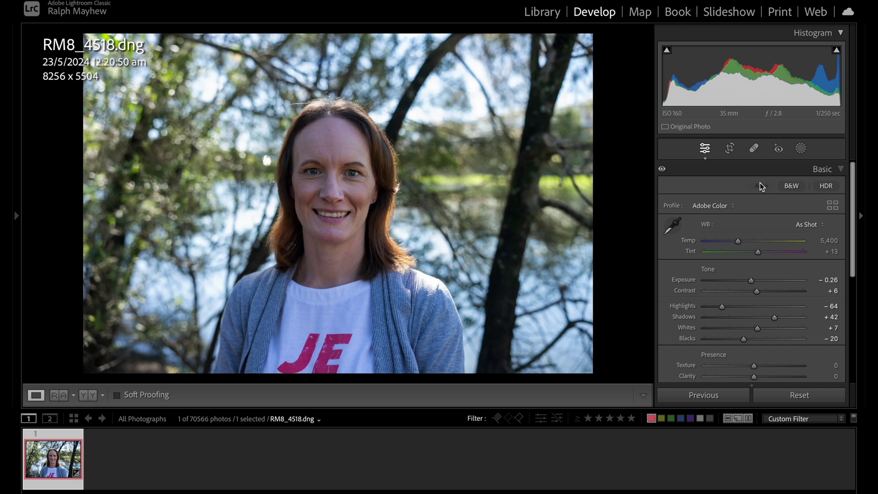
{"action": "right_click", "coordinate": [56, 433]}
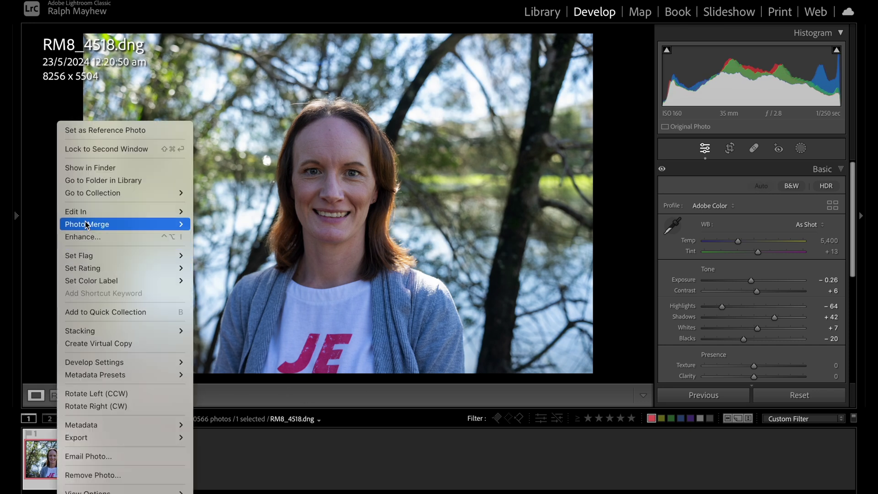
{"action": "mouse_move", "coordinate": [87, 211]}
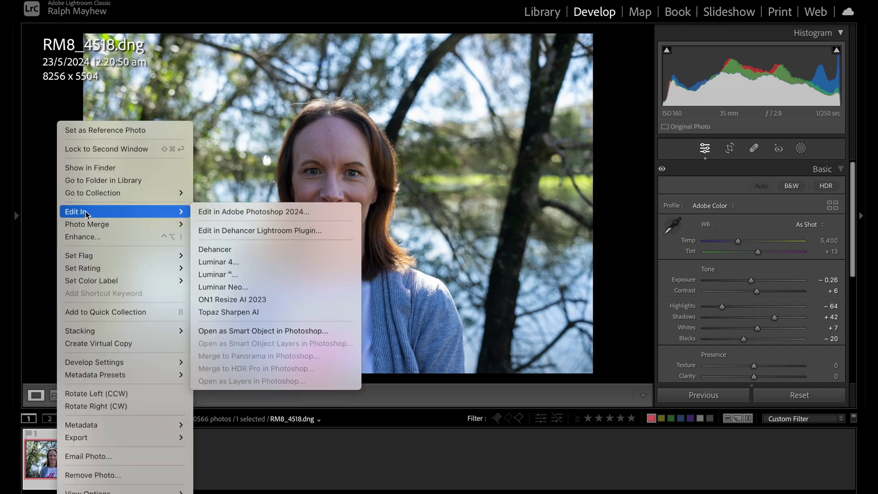
{"action": "left_click", "coordinate": [246, 249]}
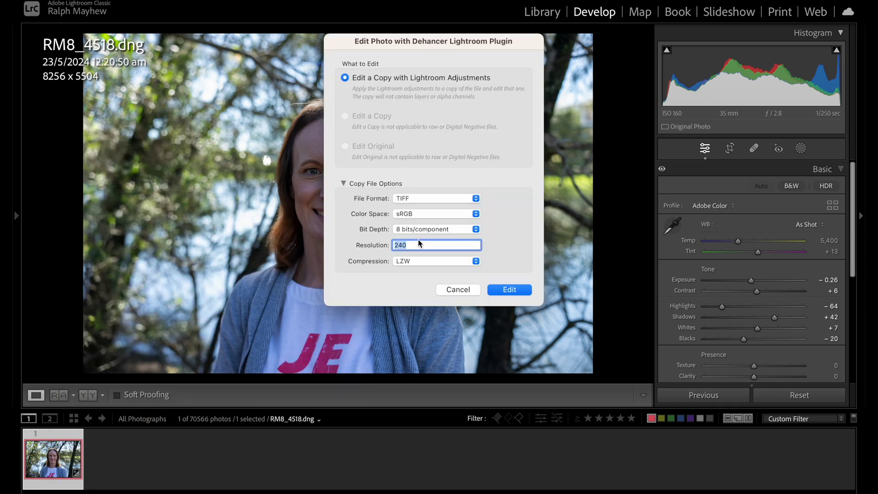
Keep the copy as an 8-bit sRGB TIFF at 240 resolution with LZW compression, and open it in Dehancer
{"action": "left_click", "coordinate": [474, 229]}
{"action": "left_click", "coordinate": [475, 229]}
{"action": "left_click", "coordinate": [476, 214]}
{"action": "left_click", "coordinate": [476, 214]}
{"action": "left_click", "coordinate": [475, 198]}
{"action": "left_click", "coordinate": [475, 199]}
{"action": "left_click", "coordinate": [476, 261]}
{"action": "left_click", "coordinate": [476, 260]}
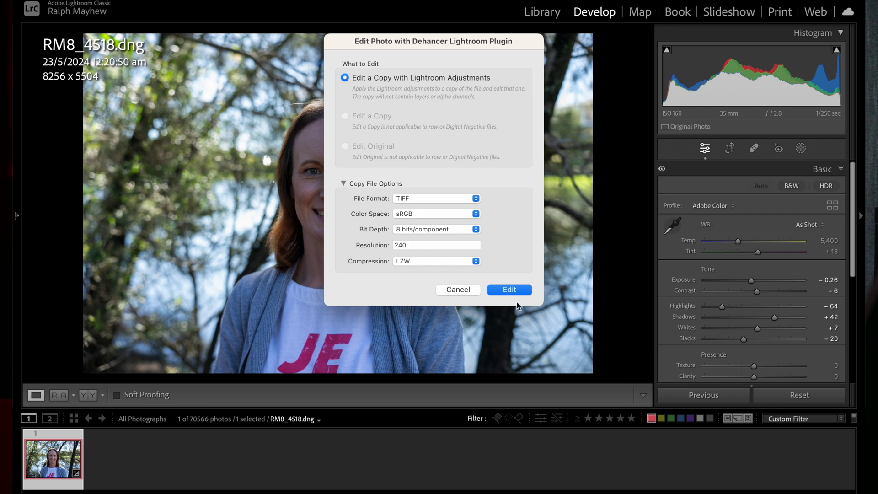
{"action": "left_click", "coordinate": [508, 290]}
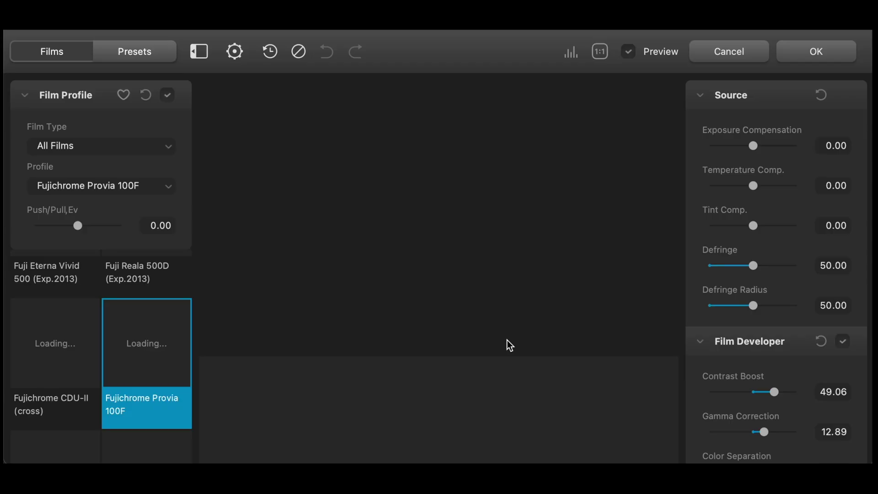
Try the Fuji Reala 500D (Exp.2013) film profile, and check the preset category and sorting options
{"action": "left_click", "coordinate": [158, 299]}
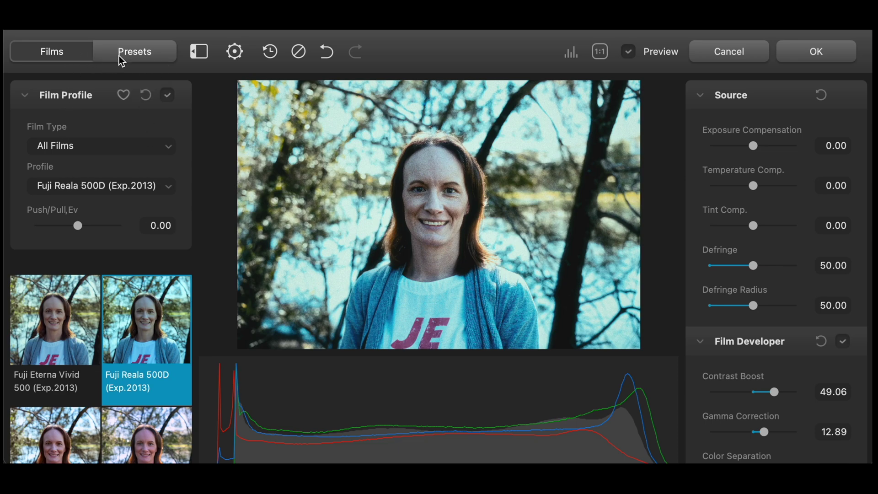
{"action": "left_click", "coordinate": [135, 53]}
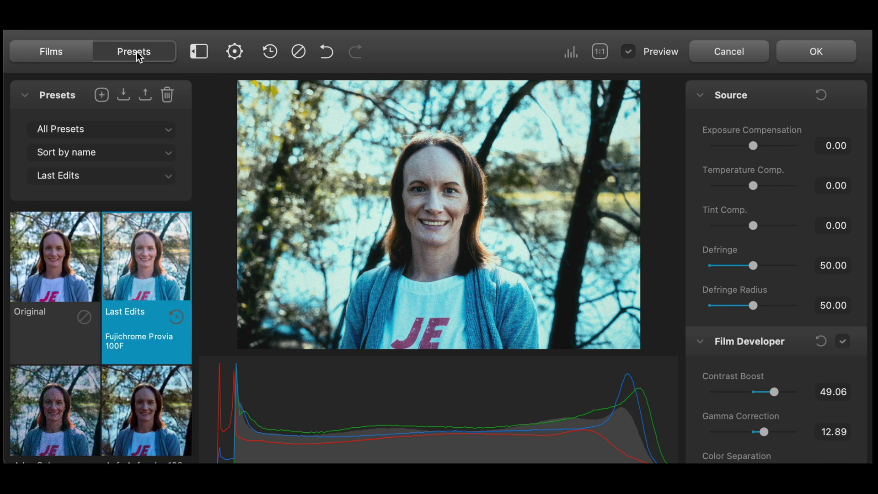
{"action": "left_click", "coordinate": [138, 129]}
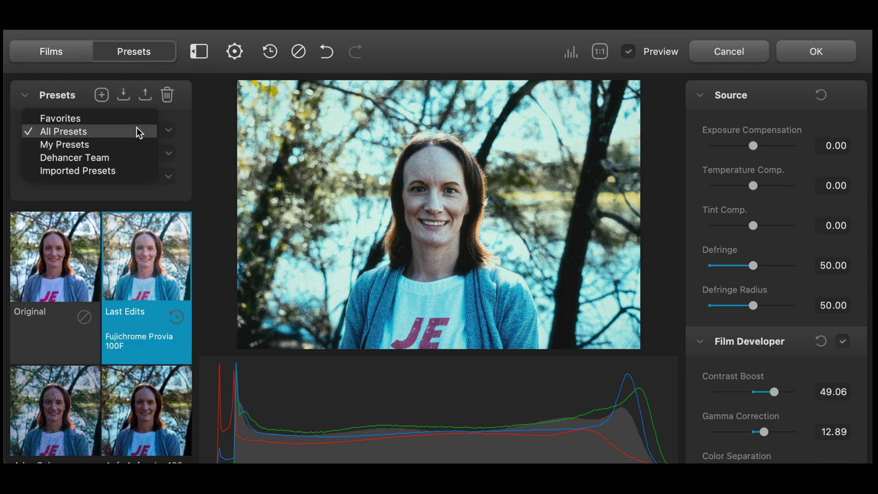
{"action": "left_click", "coordinate": [138, 131]}
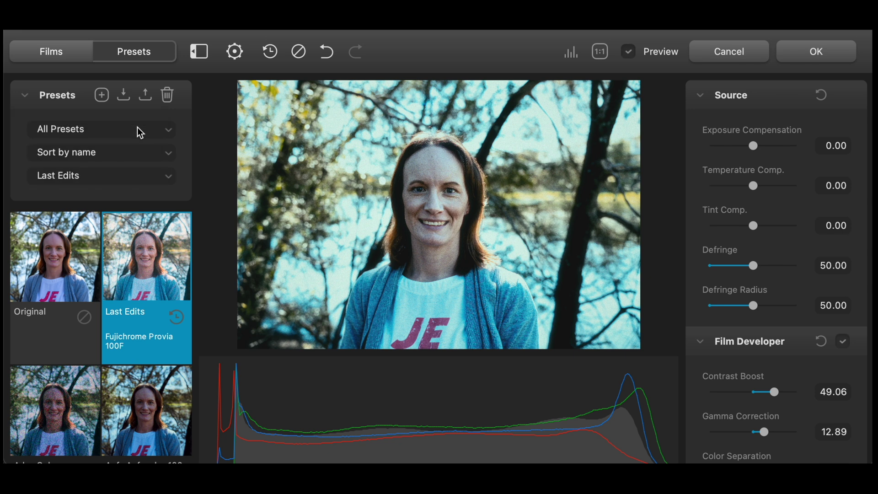
{"action": "left_click", "coordinate": [131, 158]}
{"action": "left_click", "coordinate": [132, 158]}
{"action": "scroll", "coordinate": [99, 285], "scroll_direction": "down", "scroll_amount": 1}
Compare the Original and Last Edits presets on the portrait, and browse the library of film presets
{"action": "left_click", "coordinate": [85, 255]}
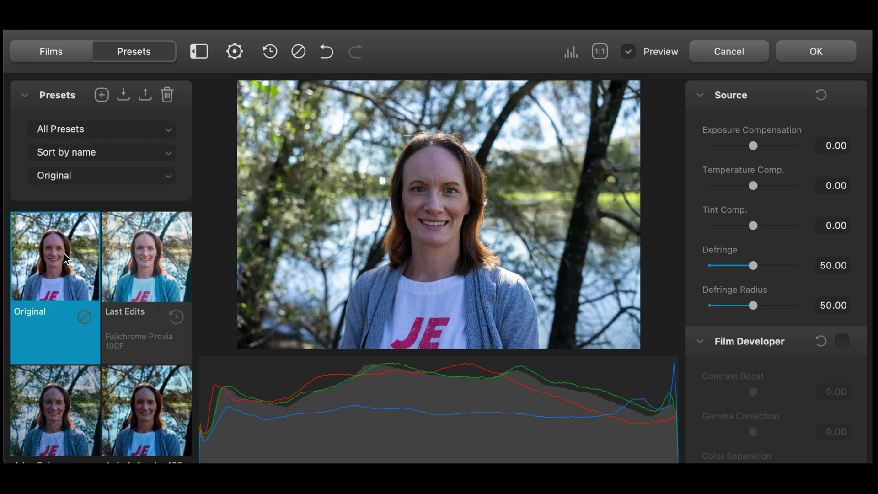
{"action": "left_click", "coordinate": [144, 271]}
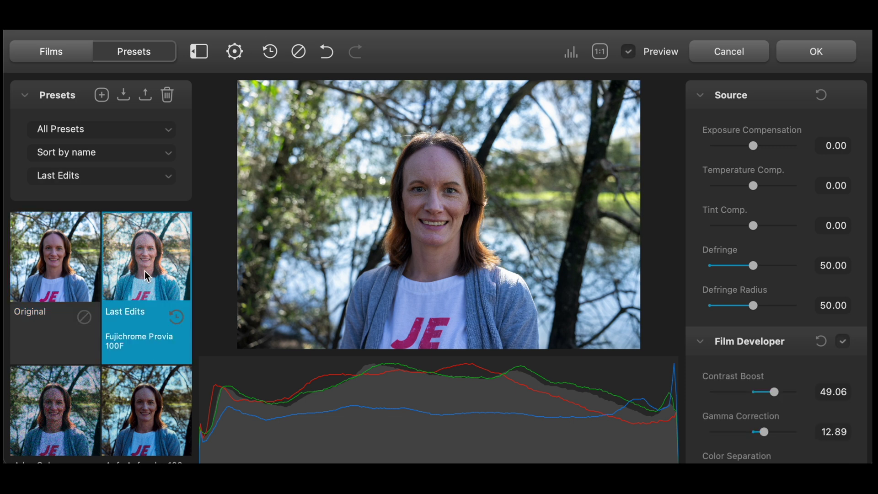
{"action": "scroll", "coordinate": [144, 271], "scroll_direction": "down", "scroll_amount": 5}
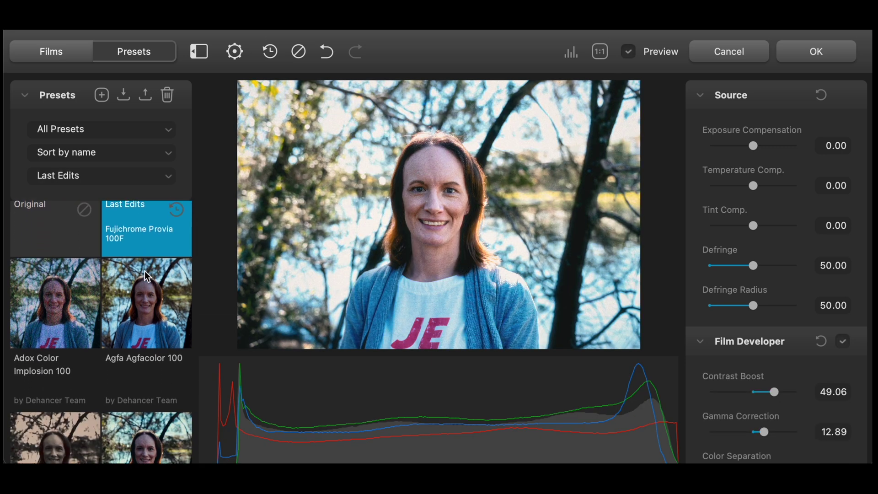
{"action": "scroll", "coordinate": [144, 271], "scroll_direction": "down", "scroll_amount": 15}
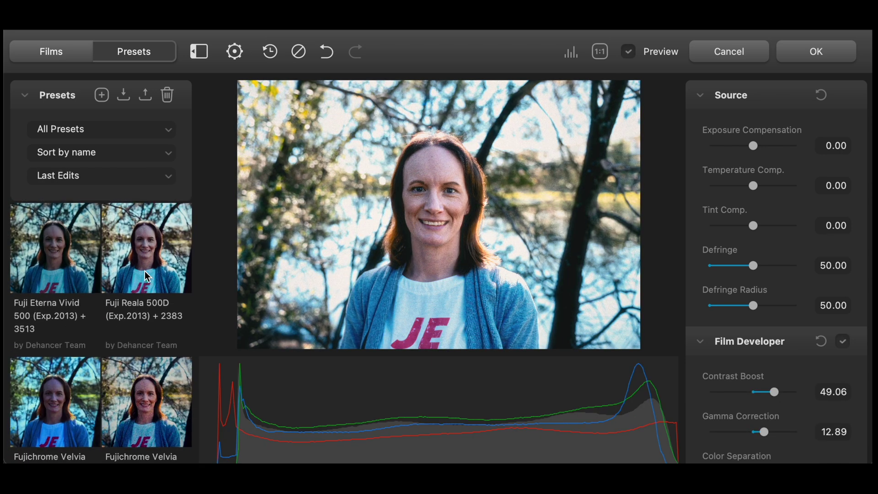
{"action": "scroll", "coordinate": [145, 271], "scroll_direction": "down", "scroll_amount": 15}
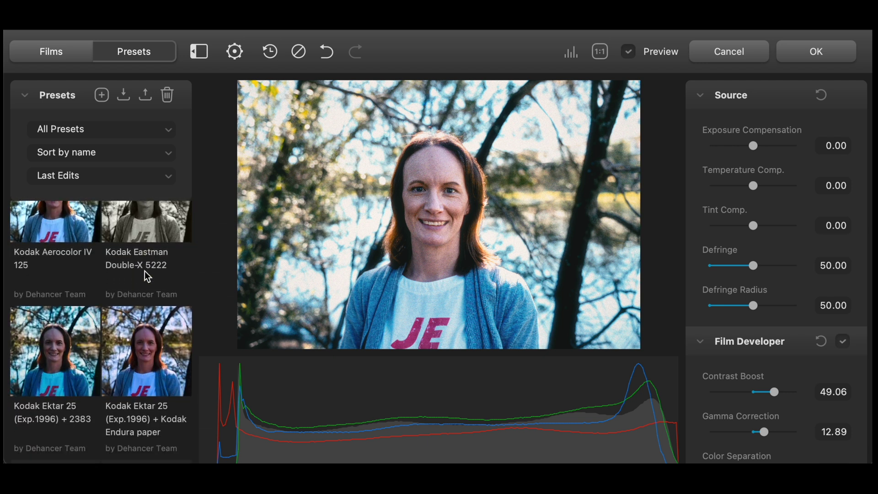
{"action": "scroll", "coordinate": [146, 276], "scroll_direction": "up", "scroll_amount": 20}
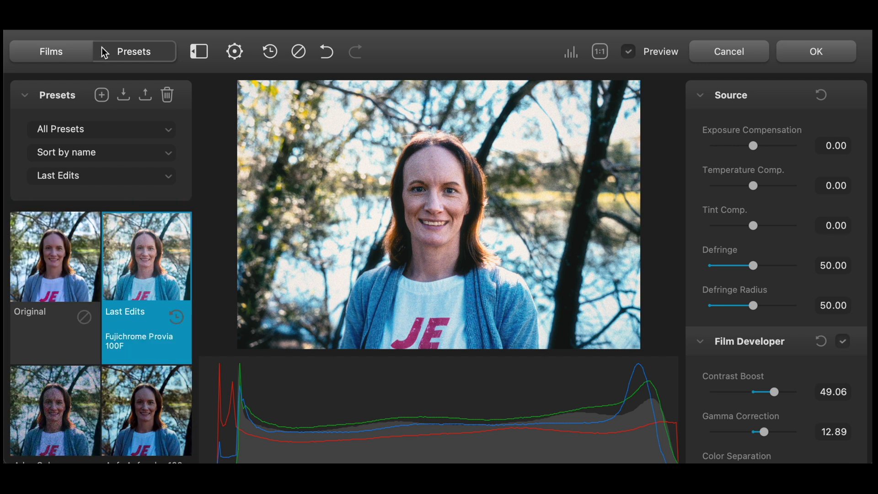
Return to the film profiles and filter them to the Instant film type
{"action": "left_click", "coordinate": [66, 53]}
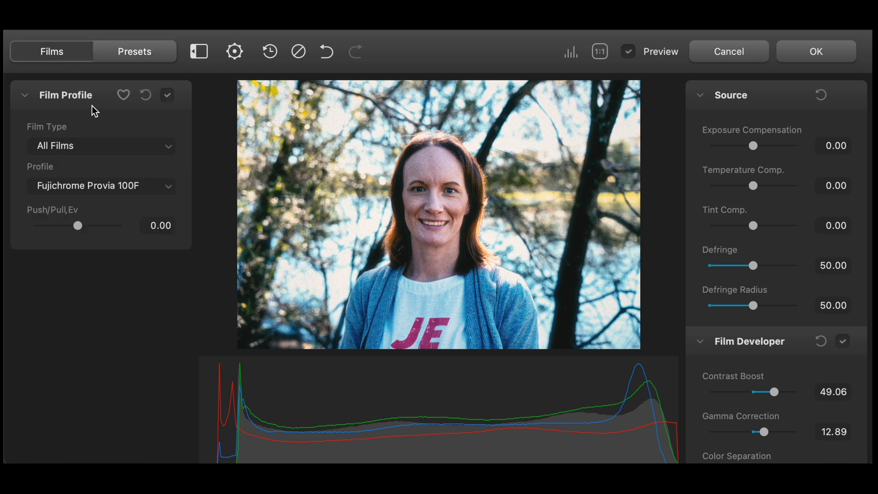
{"action": "left_click", "coordinate": [97, 146]}
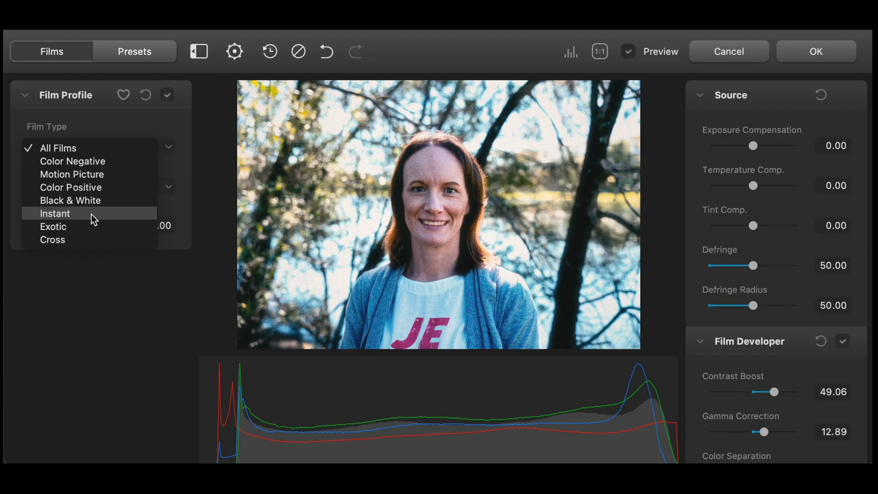
{"action": "left_click", "coordinate": [94, 220]}
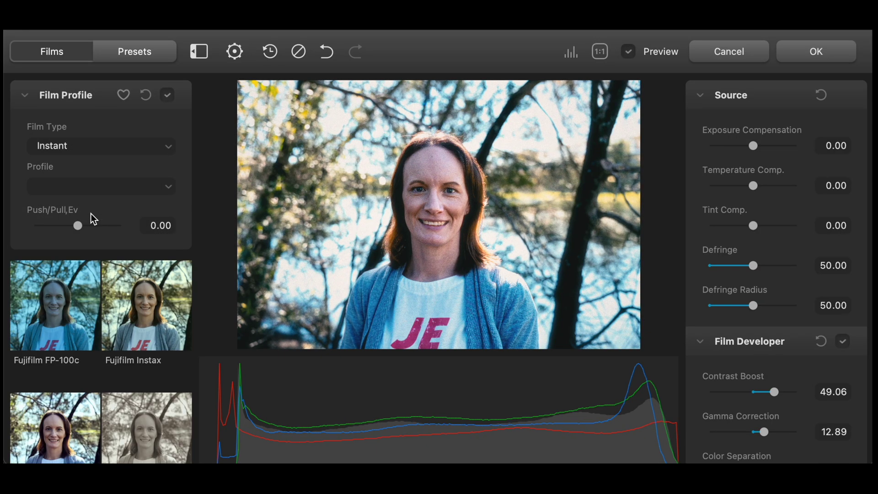
Compare the Fujifilm FP-100c, Instax, Instax (Digital Intermediate) and Polaroid Type 100 Sepia profiles, and settle on Fujifilm Instax
{"action": "left_click", "coordinate": [59, 295]}
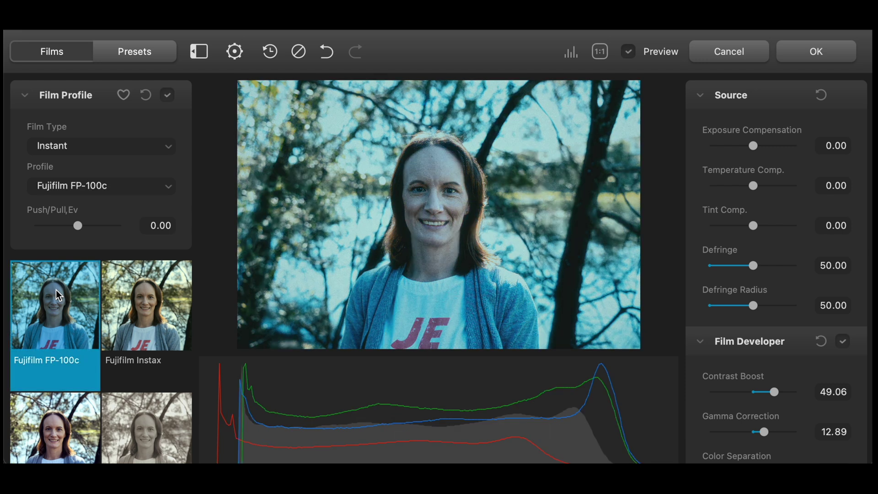
{"action": "left_click", "coordinate": [123, 314]}
{"action": "scroll", "coordinate": [123, 311], "scroll_direction": "down", "scroll_amount": 3}
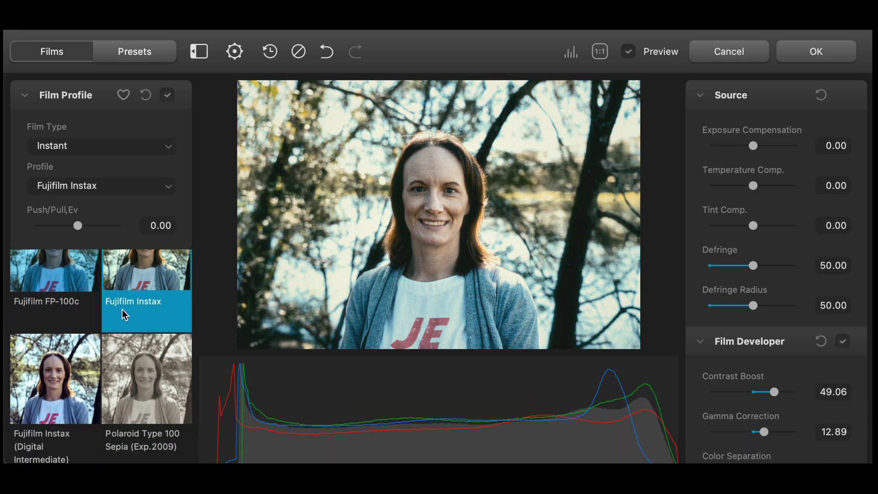
{"action": "left_click", "coordinate": [78, 359]}
{"action": "left_click", "coordinate": [123, 364]}
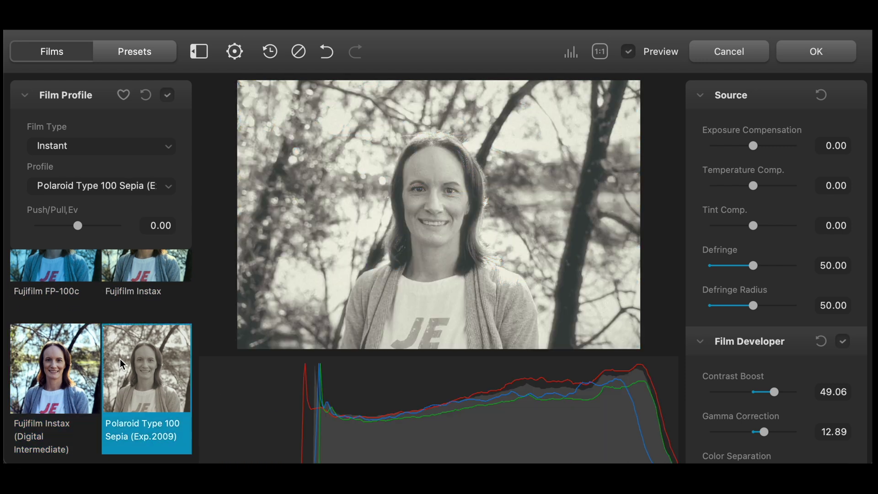
{"action": "left_click", "coordinate": [57, 371]}
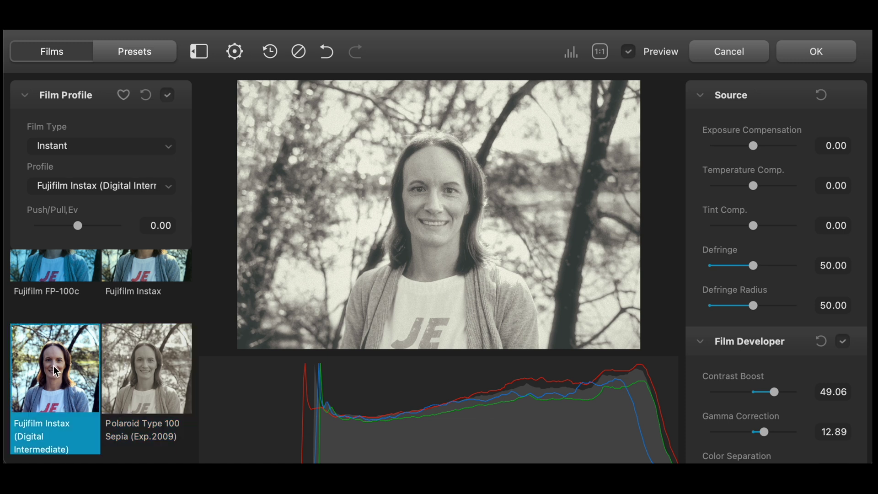
{"action": "left_click", "coordinate": [57, 270]}
{"action": "left_click", "coordinate": [148, 291]}
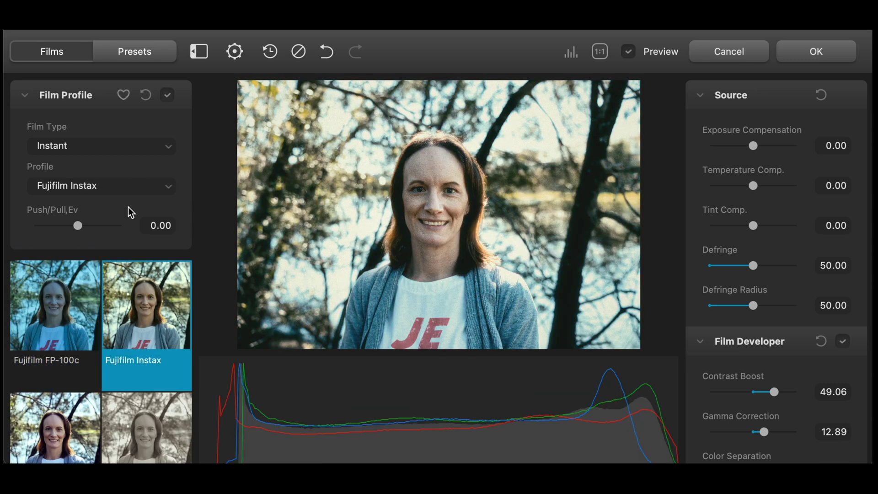
Set the film's Push/Pull to 1.59 Ev, compare it on the other Instant profiles, and return to Fujifilm Instax
{"action": "left_click_drag", "start_coordinate": [78, 226], "coordinate": [111, 226]}
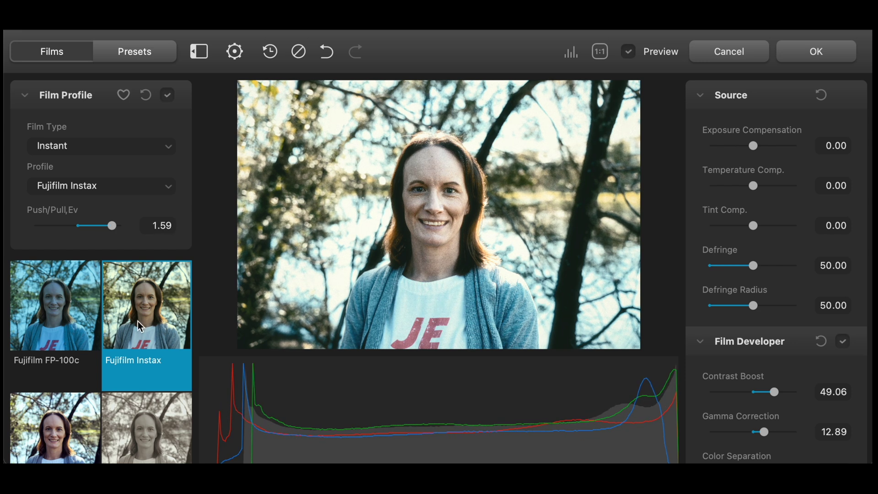
{"action": "left_click", "coordinate": [66, 343]}
{"action": "left_click", "coordinate": [64, 428]}
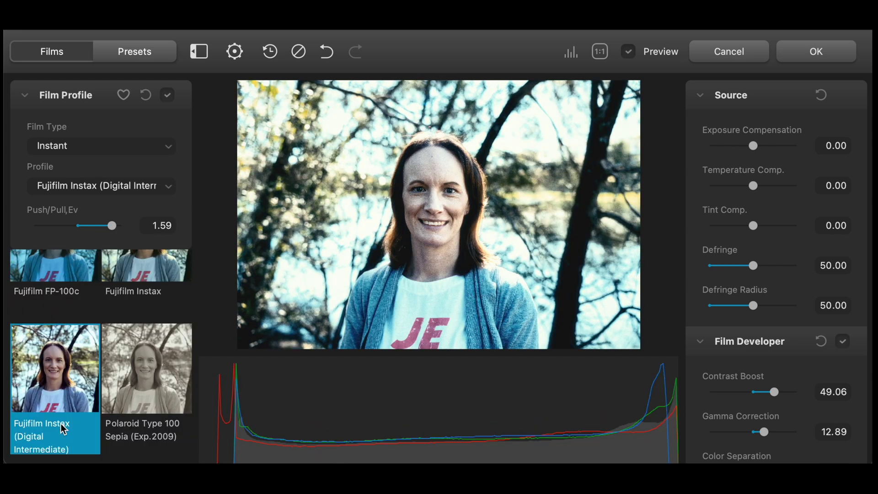
{"action": "left_click", "coordinate": [138, 370]}
{"action": "left_click", "coordinate": [140, 272]}
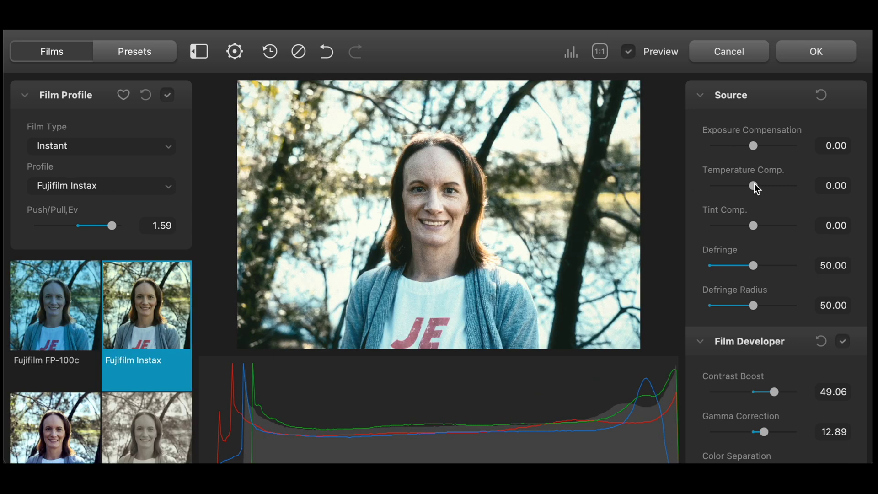
Set the source temperature compensation to 30.87, tint compensation to -53.90 and defringe to 50.33
{"action": "left_click_drag", "start_coordinate": [753, 185], "coordinate": [767, 186]}
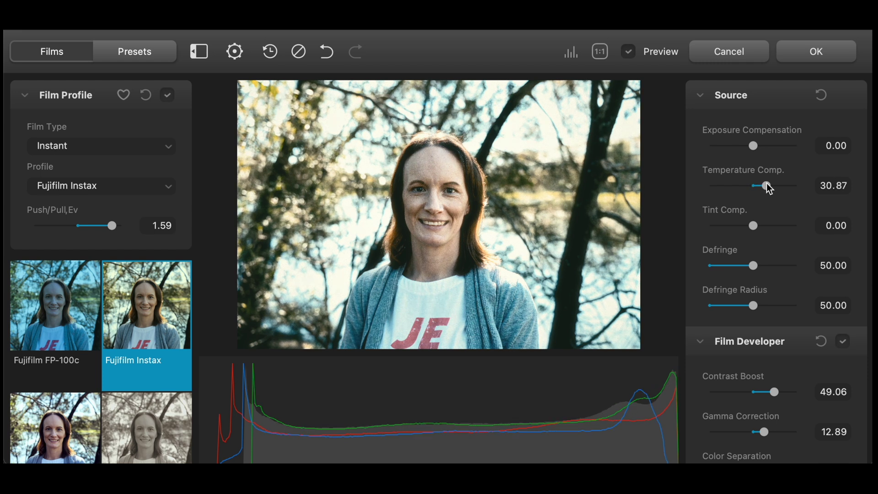
{"action": "left_click_drag", "start_coordinate": [752, 147], "coordinate": [752, 148]}
{"action": "left_click_drag", "start_coordinate": [753, 226], "coordinate": [730, 229]}
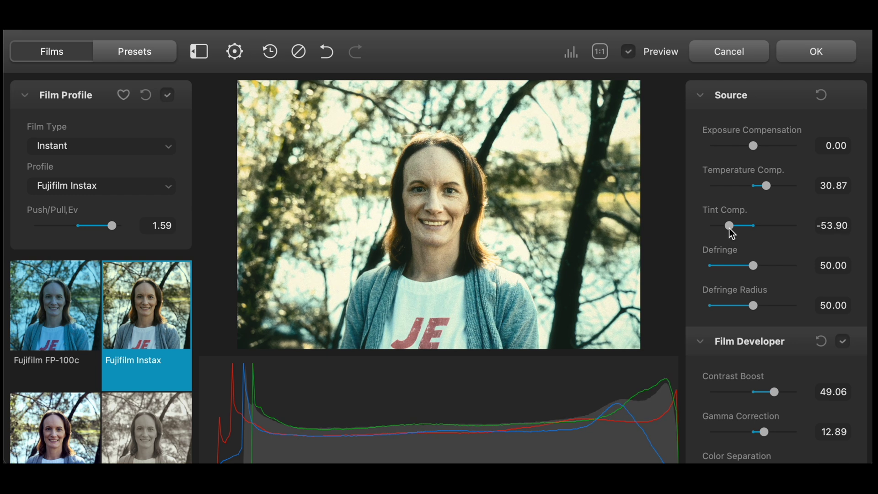
{"action": "mouse_move", "coordinate": [754, 266]}
{"action": "left_mouse_down"}
{"action": "mouse_move", "coordinate": [789, 269]}
{"action": "mouse_move", "coordinate": [732, 272]}
{"action": "mouse_move", "coordinate": [753, 270]}
{"action": "left_mouse_up"}
Review the Film Developer, Film Compression, Expand, Print, Color Head and Film Grain settings
{"action": "scroll", "coordinate": [755, 306], "scroll_direction": "down", "scroll_amount": 5}
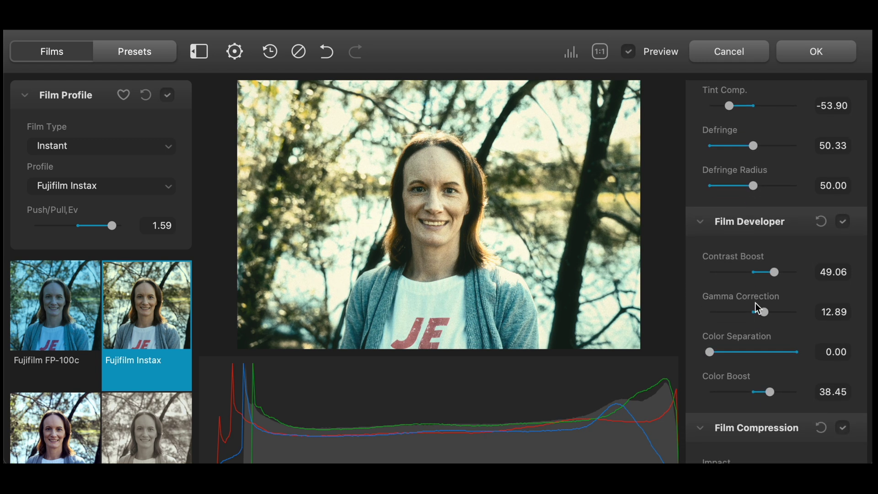
{"action": "scroll", "coordinate": [756, 303], "scroll_direction": "down", "scroll_amount": 2}
{"action": "scroll", "coordinate": [756, 303], "scroll_direction": "down", "scroll_amount": 2}
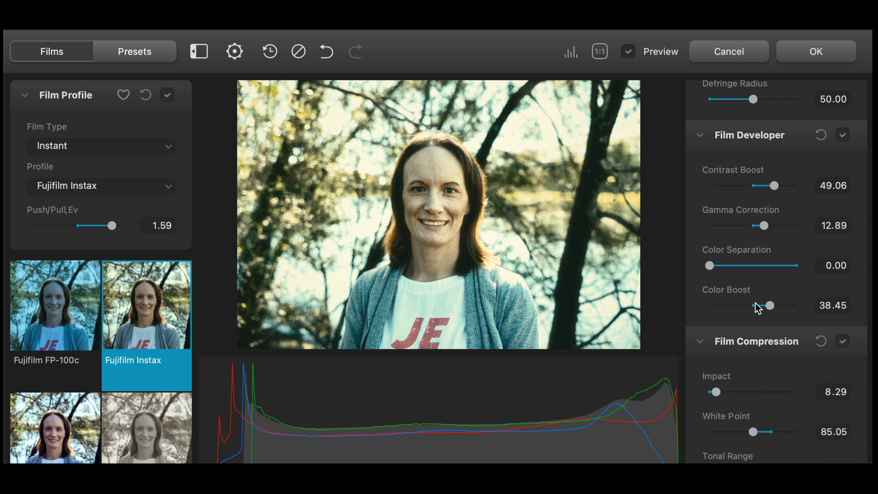
{"action": "scroll", "coordinate": [756, 303], "scroll_direction": "down", "scroll_amount": 6}
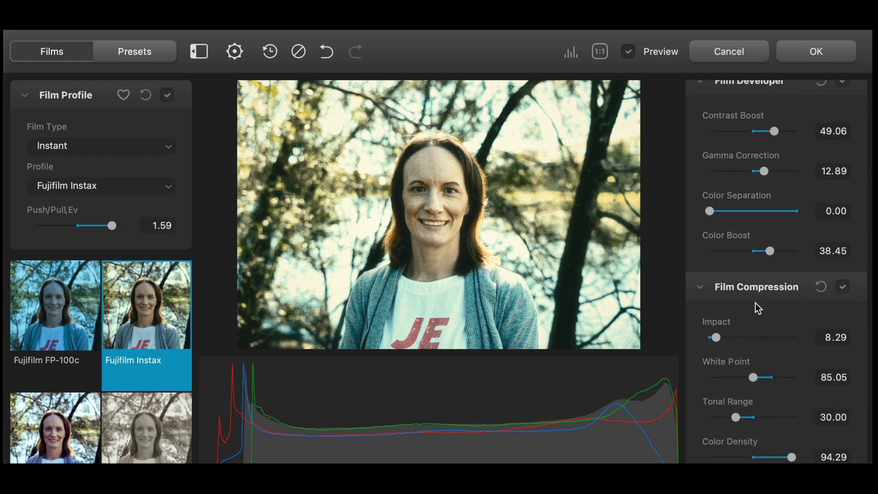
{"action": "scroll", "coordinate": [755, 303], "scroll_direction": "down", "scroll_amount": 10}
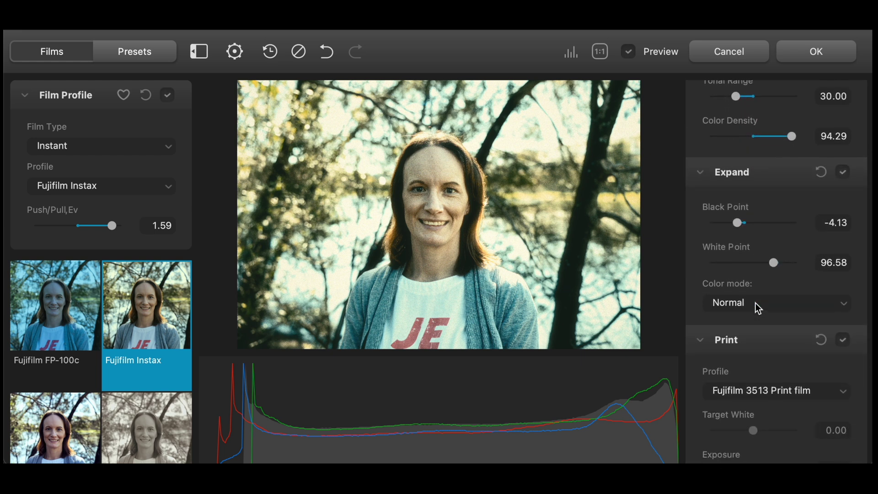
{"action": "scroll", "coordinate": [755, 302], "scroll_direction": "down", "scroll_amount": 2}
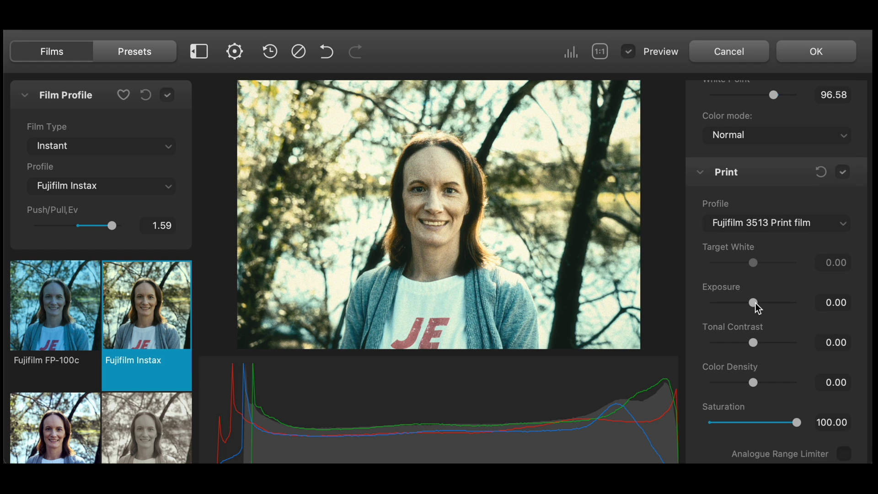
{"action": "scroll", "coordinate": [755, 303], "scroll_direction": "down", "scroll_amount": 7}
{"action": "scroll", "coordinate": [755, 302], "scroll_direction": "down", "scroll_amount": 18}
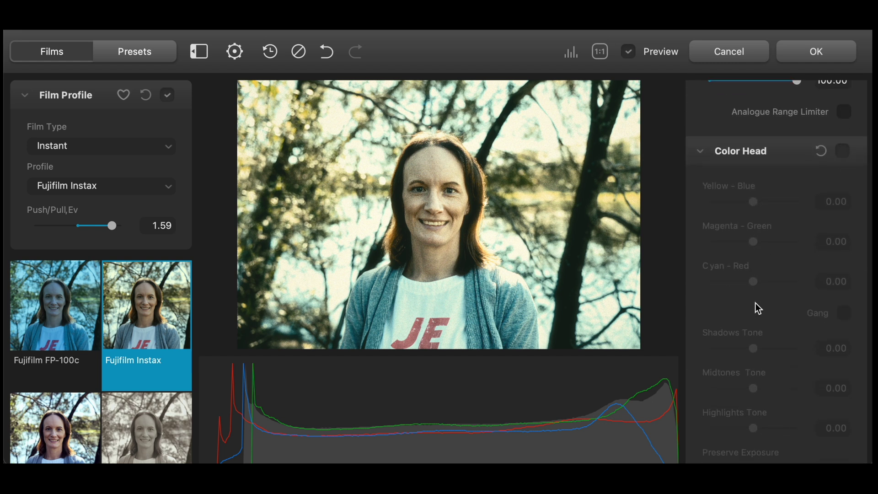
{"action": "scroll", "coordinate": [756, 303], "scroll_direction": "down", "scroll_amount": 1}
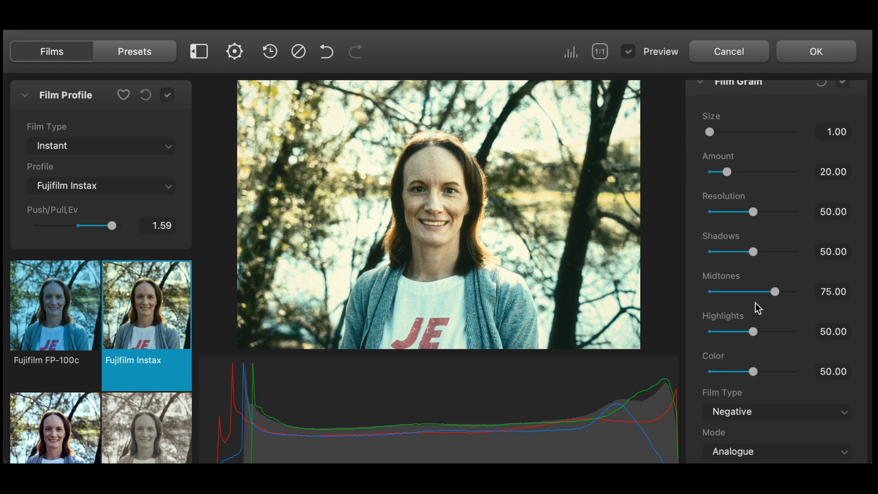
Set the film grain resolution to 17.93 and the grain amount to 42.45
{"action": "left_click_drag", "start_coordinate": [752, 211], "coordinate": [786, 217]}
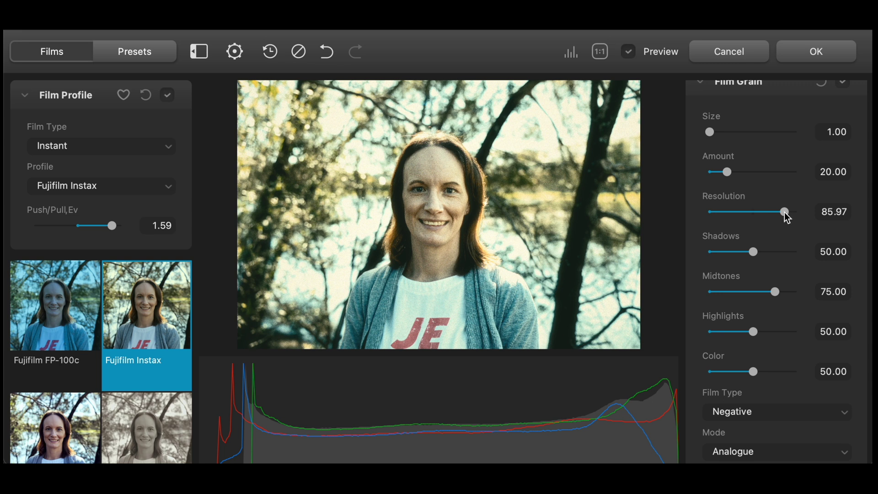
{"action": "left_click", "coordinate": [725, 213]}
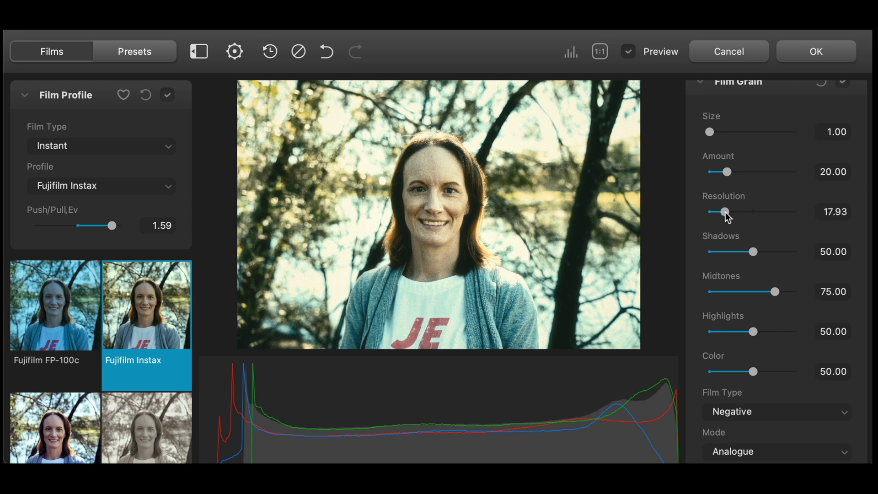
{"action": "mouse_move", "coordinate": [729, 172]}
{"action": "left_mouse_down"}
{"action": "mouse_move", "coordinate": [766, 177]}
{"action": "mouse_move", "coordinate": [747, 176]}
{"action": "left_mouse_up"}
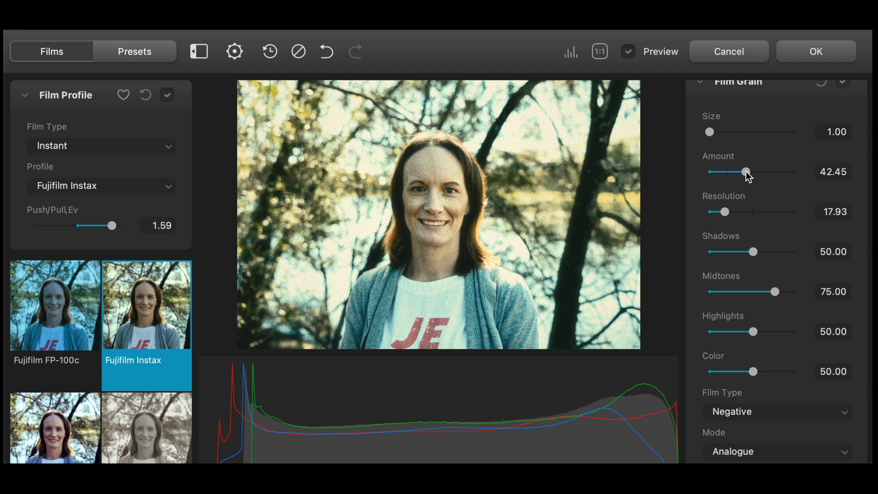
Set the vignette exposure to 0.84
{"action": "scroll", "coordinate": [787, 219], "scroll_direction": "down", "scroll_amount": 20}
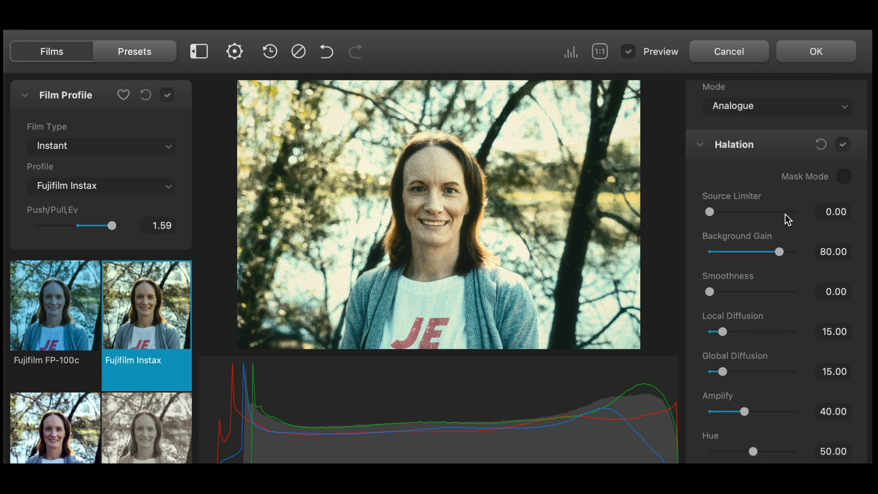
{"action": "scroll", "coordinate": [787, 220], "scroll_direction": "down", "scroll_amount": 10}
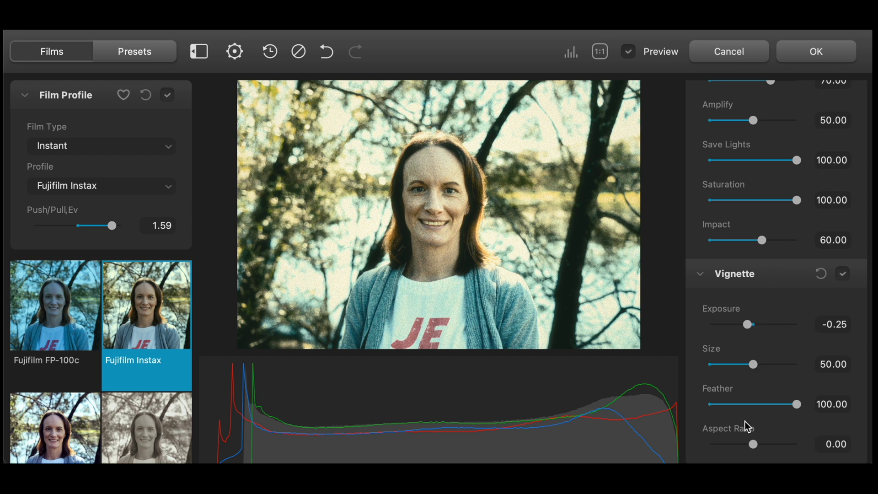
{"action": "left_click_drag", "start_coordinate": [748, 327], "coordinate": [771, 326]}
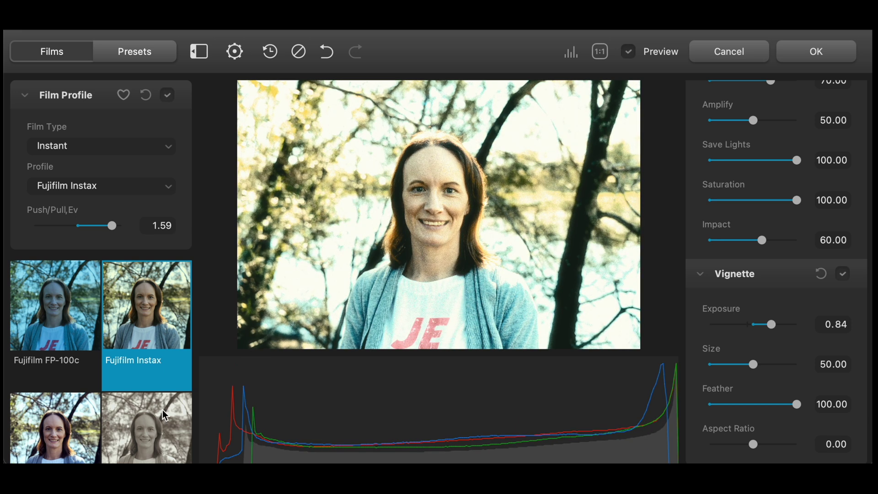
Compare the Polaroid Type 100 Sepia, Instax (Digital Intermediate) and FP-100c profiles with the current settings, and return to Fujifilm Instax
{"action": "scroll", "coordinate": [166, 415], "scroll_direction": "down", "scroll_amount": 3}
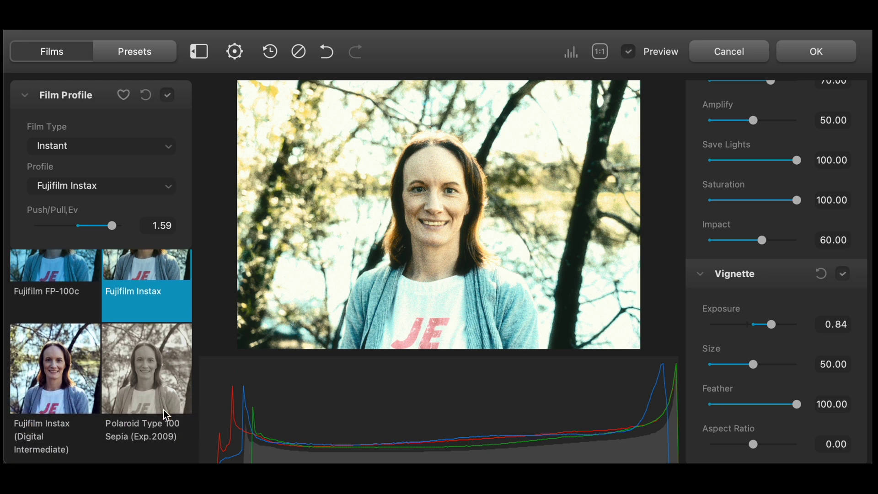
{"action": "left_click", "coordinate": [158, 376]}
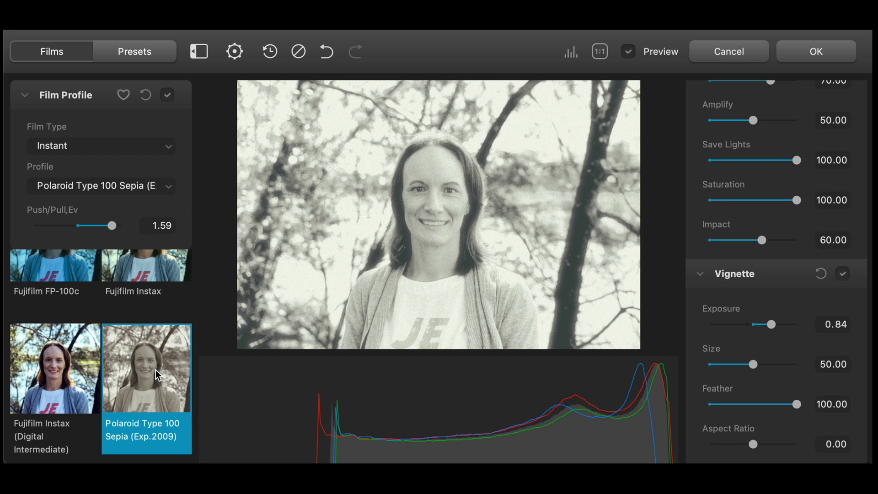
{"action": "left_click", "coordinate": [54, 370]}
{"action": "scroll", "coordinate": [53, 369], "scroll_direction": "up", "scroll_amount": 3}
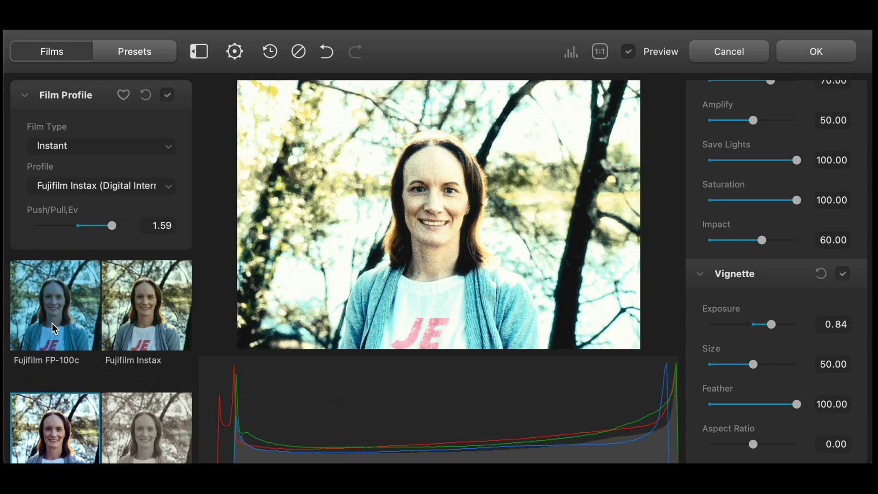
{"action": "left_click", "coordinate": [55, 324]}
{"action": "left_click", "coordinate": [126, 313]}
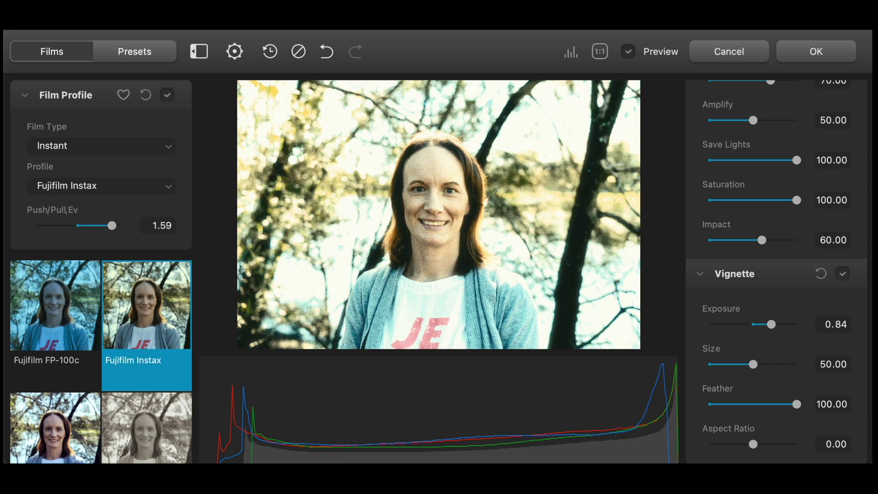
Switch the film type to Motion Picture, try the Fuji Eterna, Fuji Reala and Kodak Vision3 profiles, and apply Kodak Vision3 500T
{"action": "left_click", "coordinate": [70, 147]}
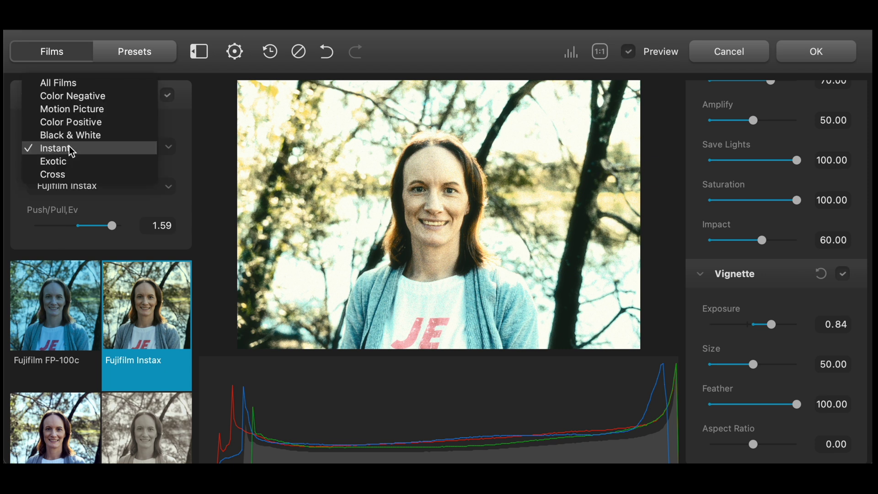
{"action": "left_click", "coordinate": [71, 110]}
{"action": "left_click", "coordinate": [57, 287]}
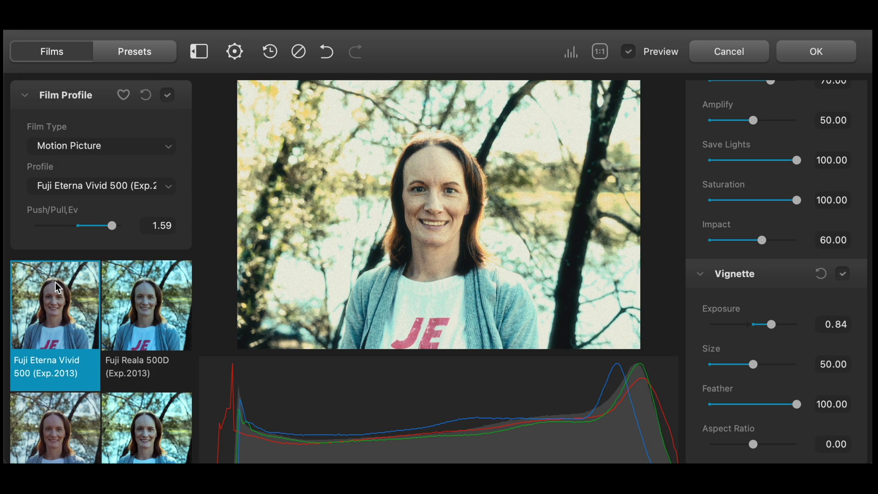
{"action": "left_click", "coordinate": [140, 302]}
{"action": "left_click", "coordinate": [145, 409]}
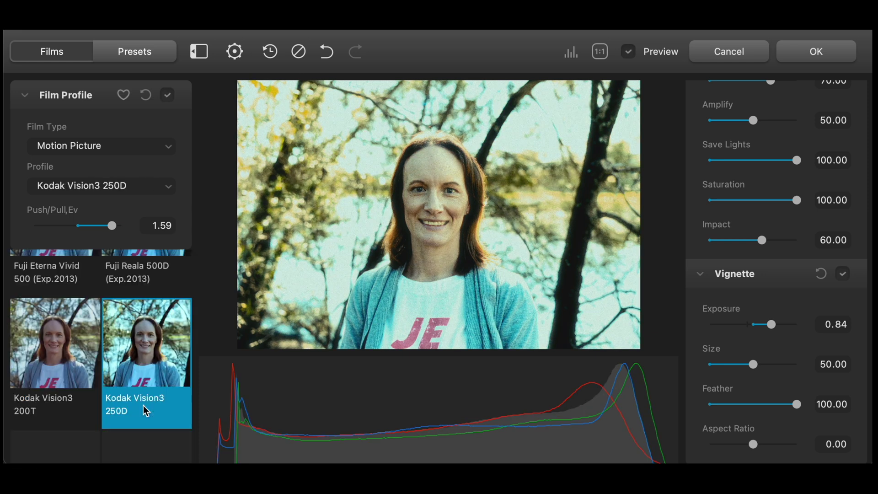
{"action": "left_click", "coordinate": [67, 370]}
{"action": "left_click", "coordinate": [59, 452]}
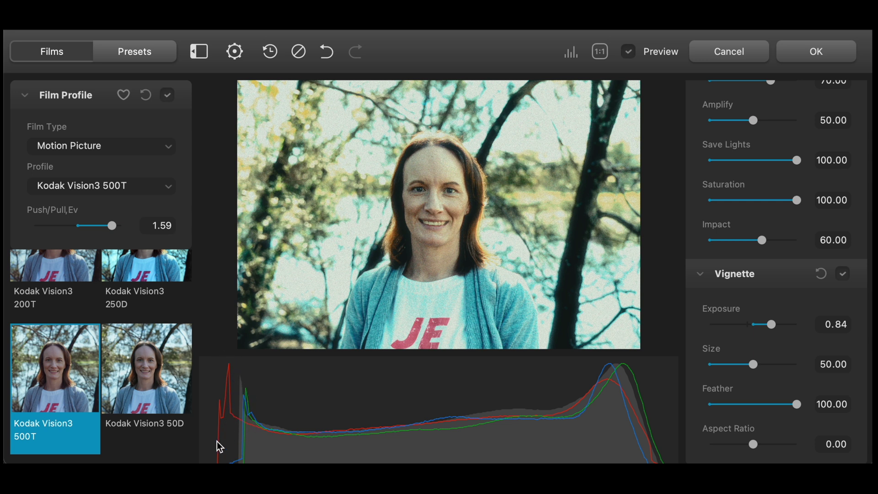
Compare the film look with the original photo and inspect different areas at 1:1 magnification
{"action": "left_click", "coordinate": [629, 52]}
{"action": "left_click", "coordinate": [629, 52]}
{"action": "left_click", "coordinate": [601, 52]}
{"action": "left_click_drag", "start_coordinate": [582, 215], "coordinate": [582, 341]}
{"action": "left_click_drag", "start_coordinate": [582, 235], "coordinate": [633, 225]}
{"action": "left_click", "coordinate": [602, 52]}
Toggle the histogram and leave it hidden
{"action": "left_click", "coordinate": [571, 52]}
{"action": "left_click", "coordinate": [571, 53]}
{"action": "left_click", "coordinate": [571, 53]}
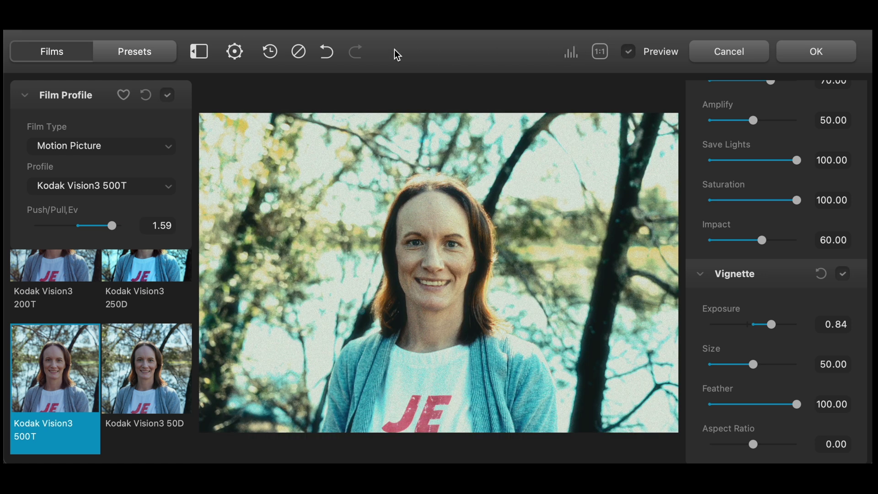
Undo the profile changes back to Kodak Vision3 250D, try resetting all settings, and undo the reset
{"action": "left_click", "coordinate": [327, 52]}
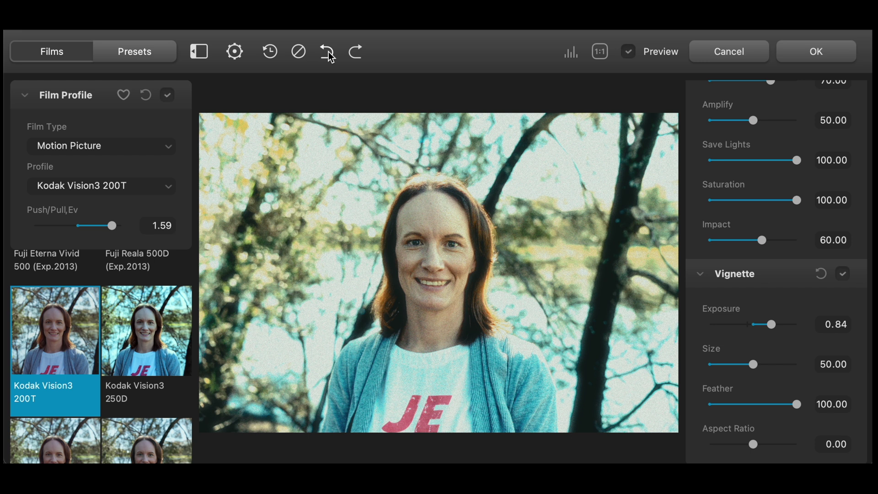
{"action": "left_click", "coordinate": [330, 54]}
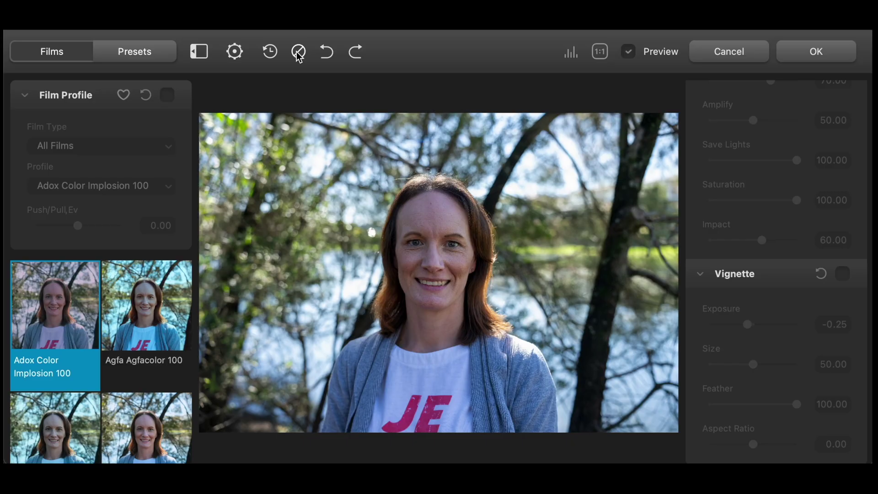
{"action": "left_click", "coordinate": [327, 52]}
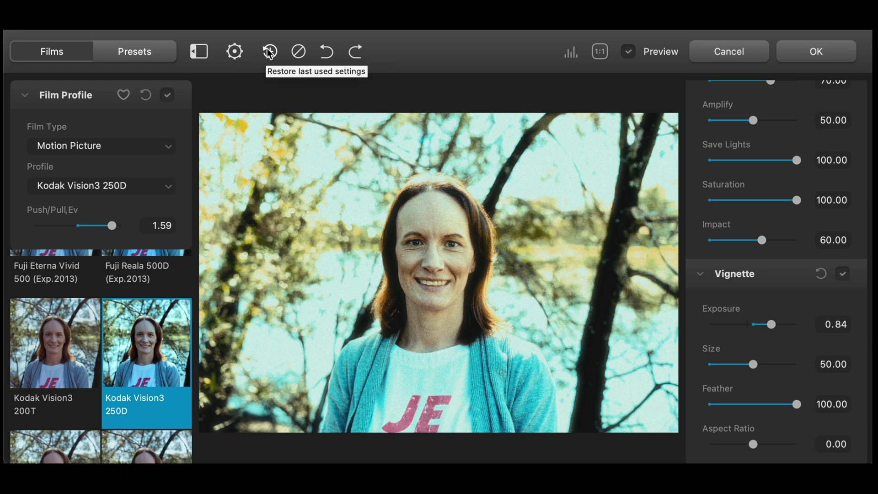
View the photo enlarged with the film profile browser hidden, and bring the browser back
{"action": "left_click", "coordinate": [198, 53]}
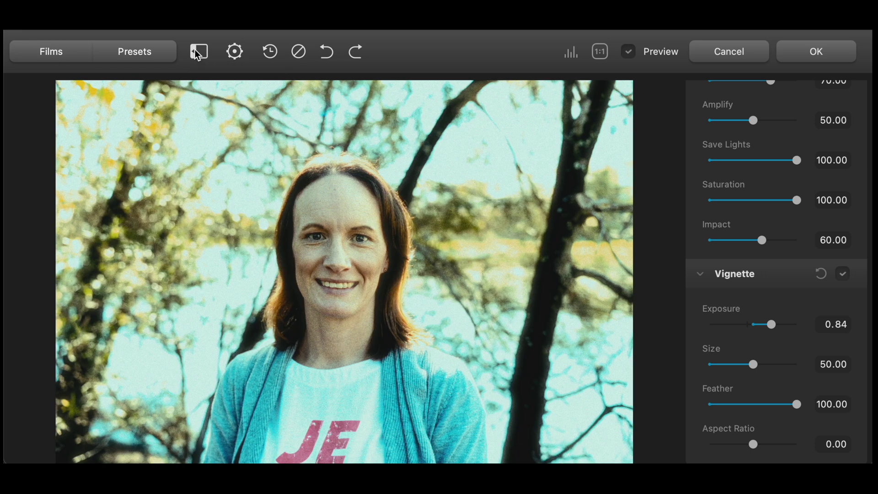
{"action": "left_click", "coordinate": [197, 53]}
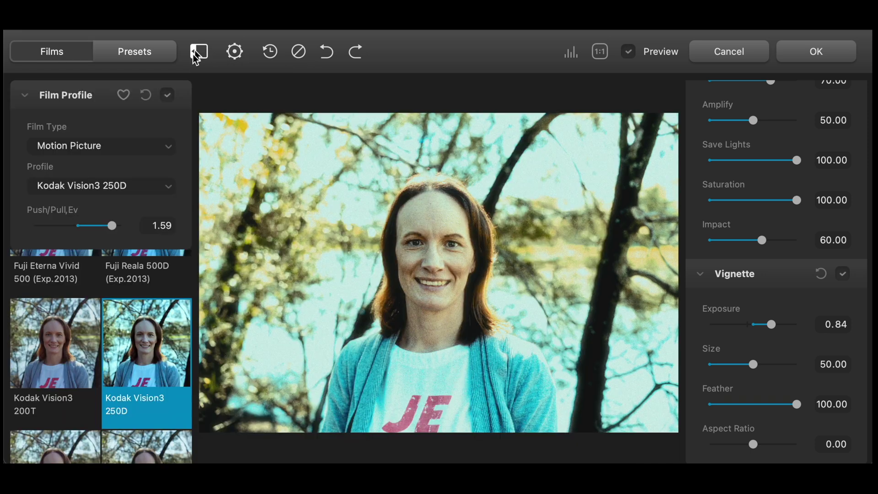
Filter the film profiles to Black & White and apply Svema Type-42 (Exp.1991)
{"action": "left_click", "coordinate": [115, 153]}
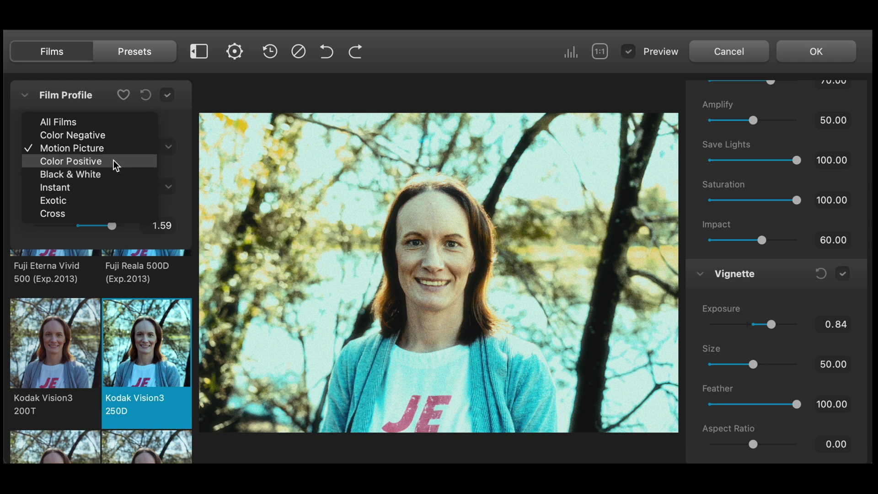
{"action": "left_click", "coordinate": [70, 174]}
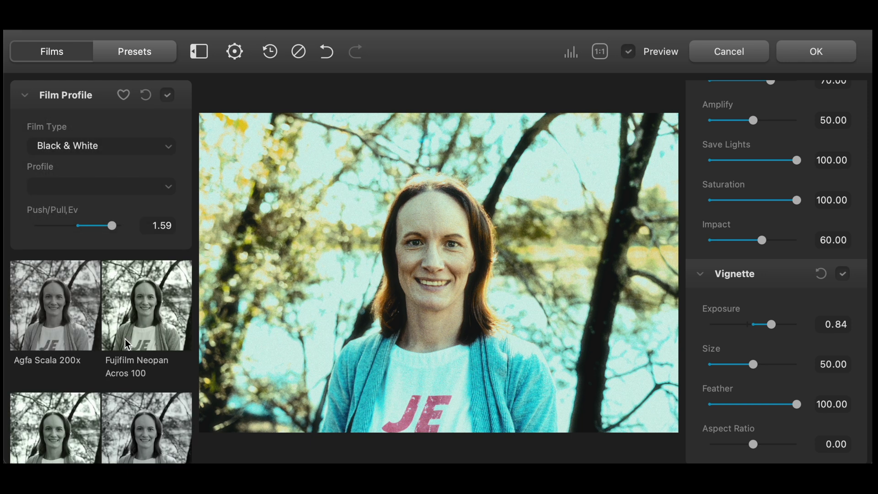
{"action": "scroll", "coordinate": [127, 343], "scroll_direction": "down", "scroll_amount": 8}
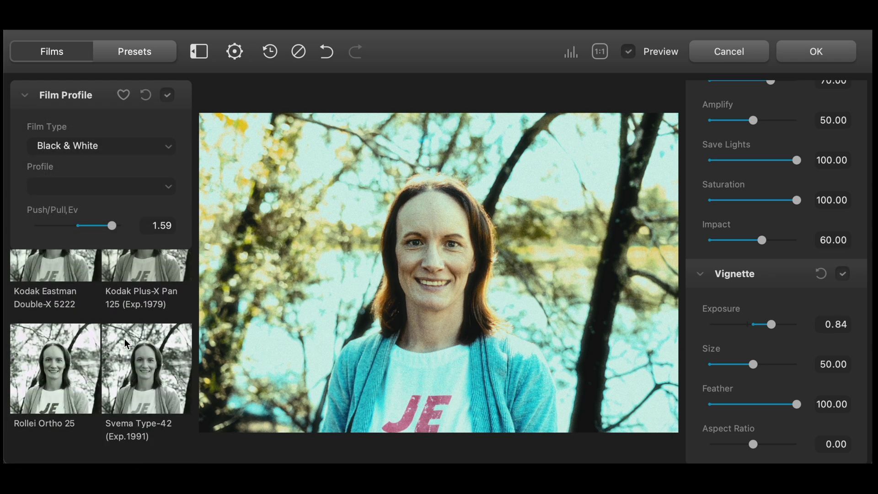
{"action": "left_click", "coordinate": [131, 381]}
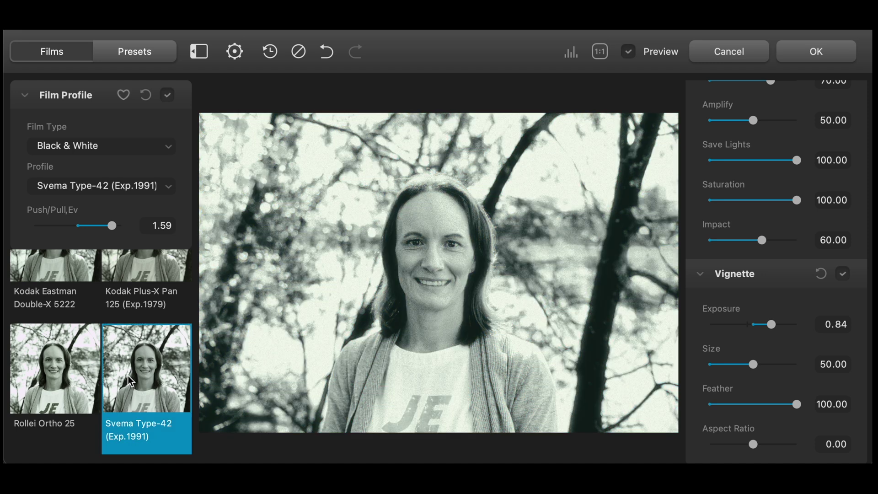
Hide the film profile browser and set Bloom highlights to 36.35, source limiter to 67.77 and details to 74.61
{"action": "left_click", "coordinate": [194, 53]}
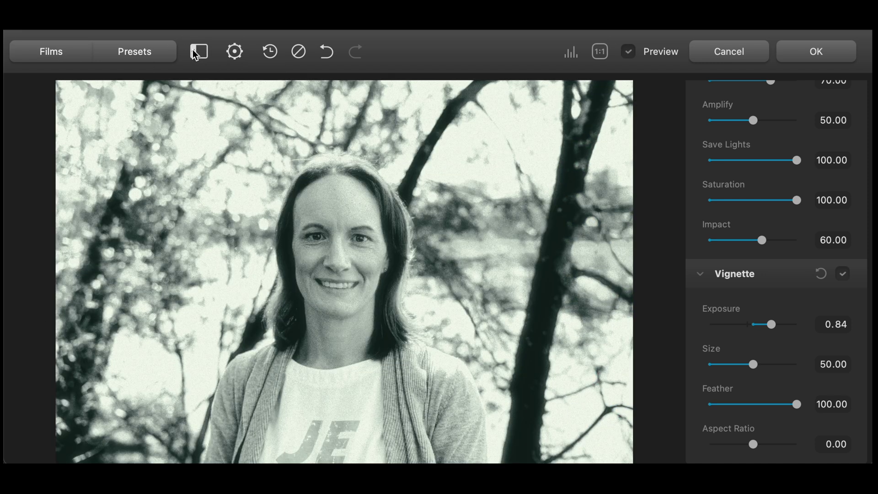
{"action": "scroll", "coordinate": [759, 217], "scroll_direction": "up", "scroll_amount": 10}
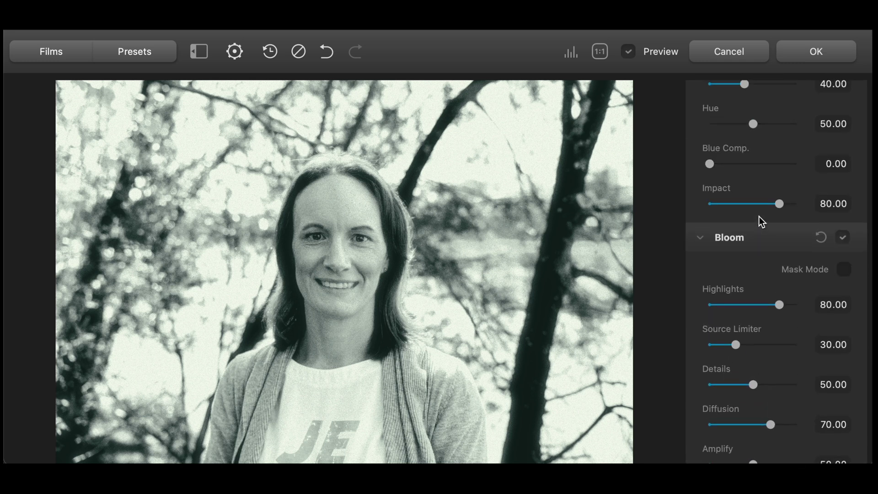
{"action": "left_click_drag", "start_coordinate": [779, 305], "coordinate": [740, 304]}
{"action": "left_click_drag", "start_coordinate": [735, 344], "coordinate": [769, 347]}
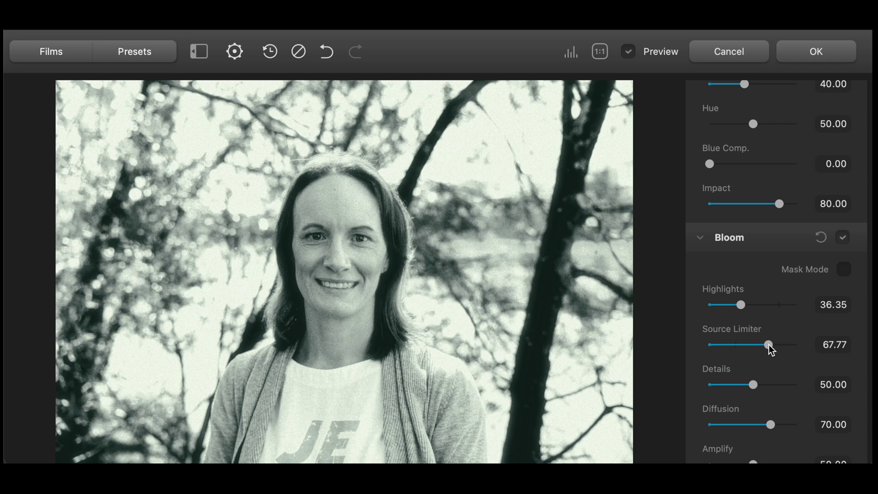
{"action": "left_click_drag", "start_coordinate": [753, 385], "coordinate": [774, 384]}
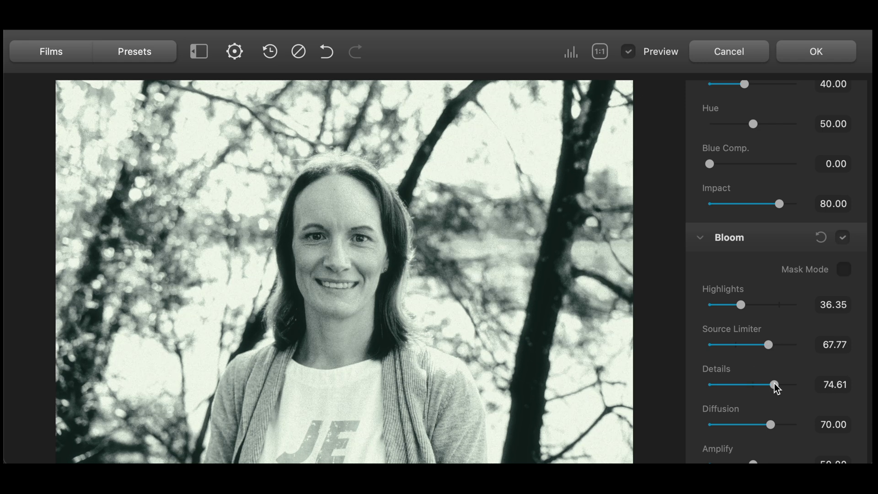
Reduce Bloom diffusion and set Halation global diffusion to 62.55, amplify to 71.36 and blue compensation to 65.50
{"action": "left_click_drag", "start_coordinate": [772, 427], "coordinate": [734, 430]}
{"action": "scroll", "coordinate": [734, 430], "scroll_direction": "up", "scroll_amount": 8}
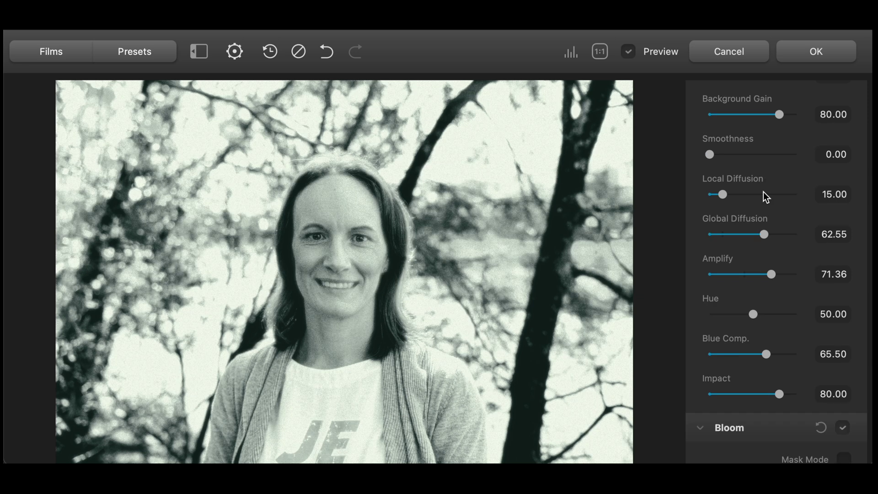
Apply the Dehancer look to the portrait, and compare the edited TIFF with the original DNG in Lightroom Classic
{"action": "left_click", "coordinate": [815, 51]}
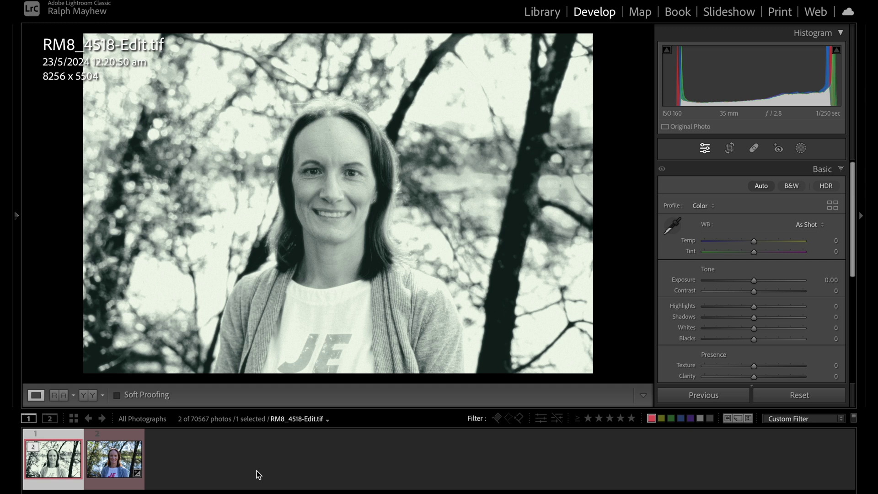
{"action": "left_click", "coordinate": [104, 465]}
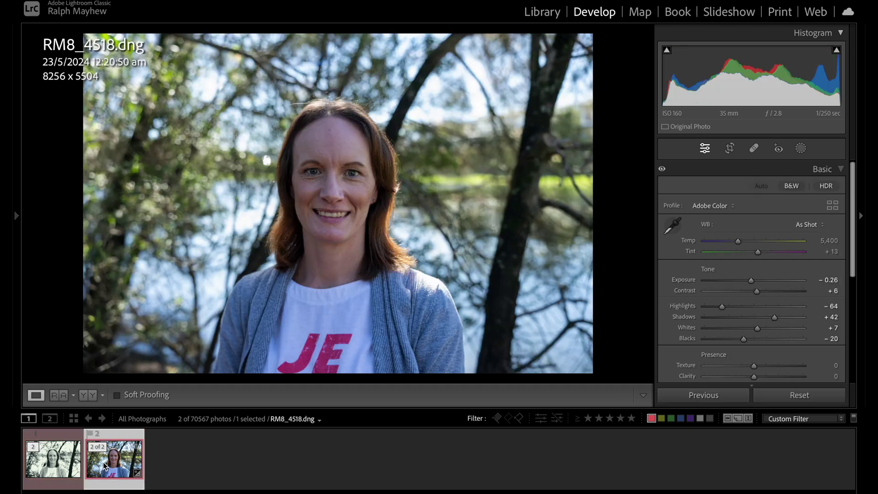
{"action": "left_click", "coordinate": [58, 463]}
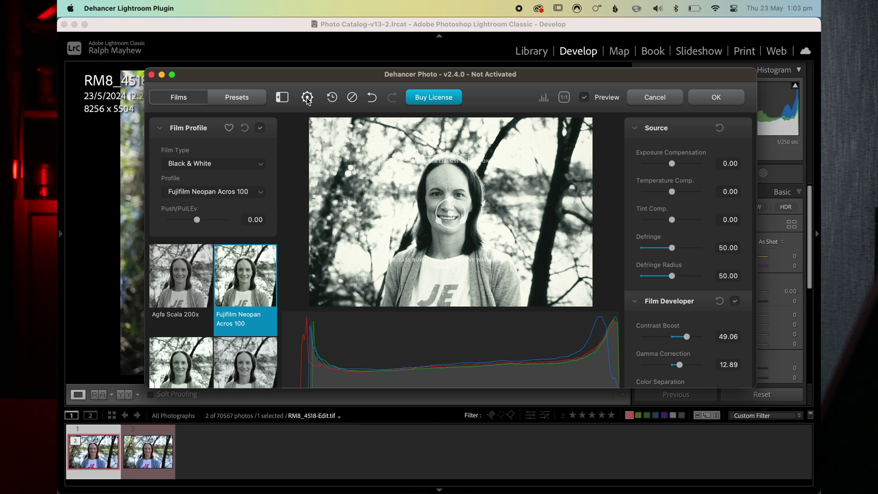
Open the licence activation window from the Dehancer plugin settings
{"action": "left_click", "coordinate": [307, 98]}
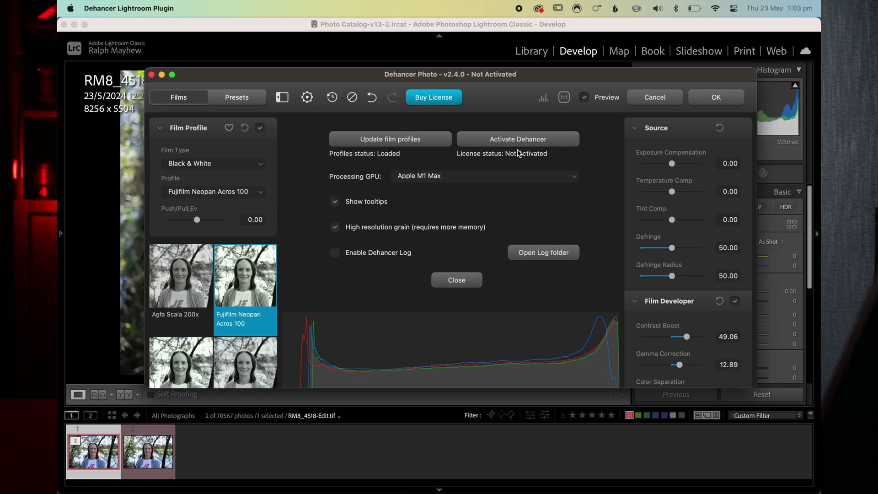
{"action": "left_click", "coordinate": [533, 143]}
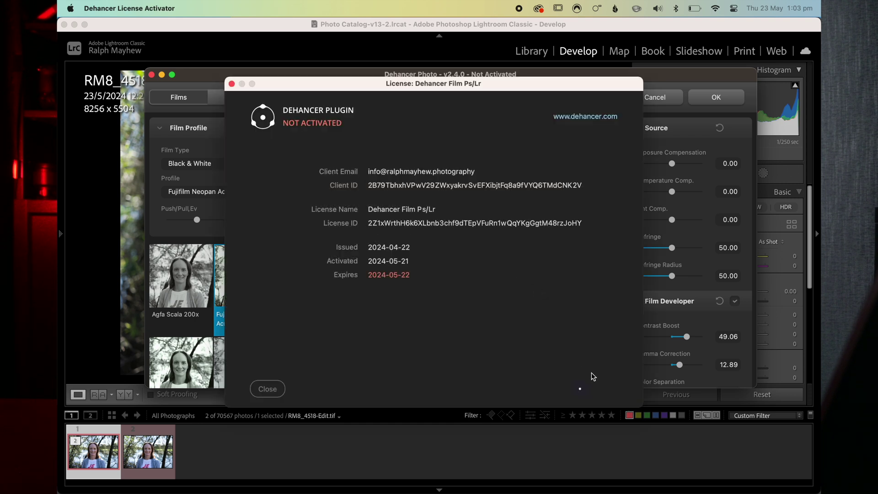